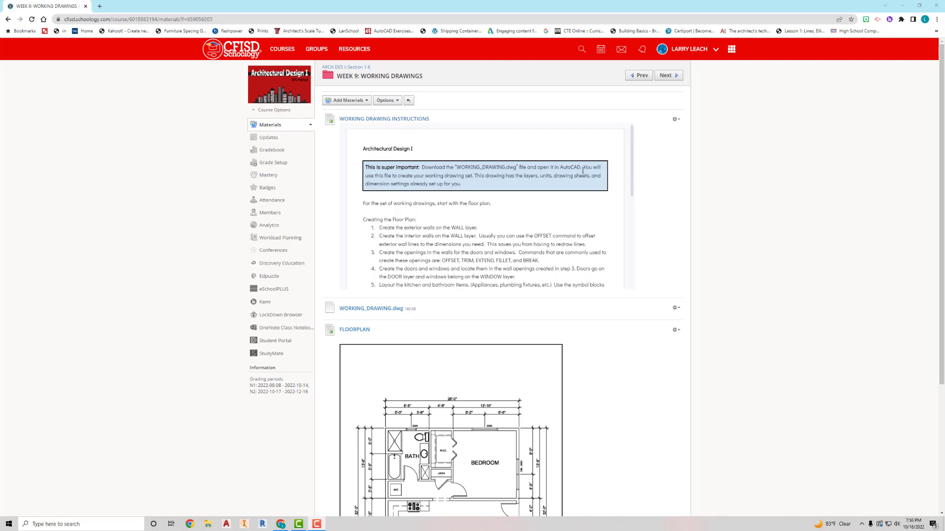
Step: Scroll down the Week 9 instructions page until the FLOORPLAN example image shows
scroll(475, 297, down, 1)
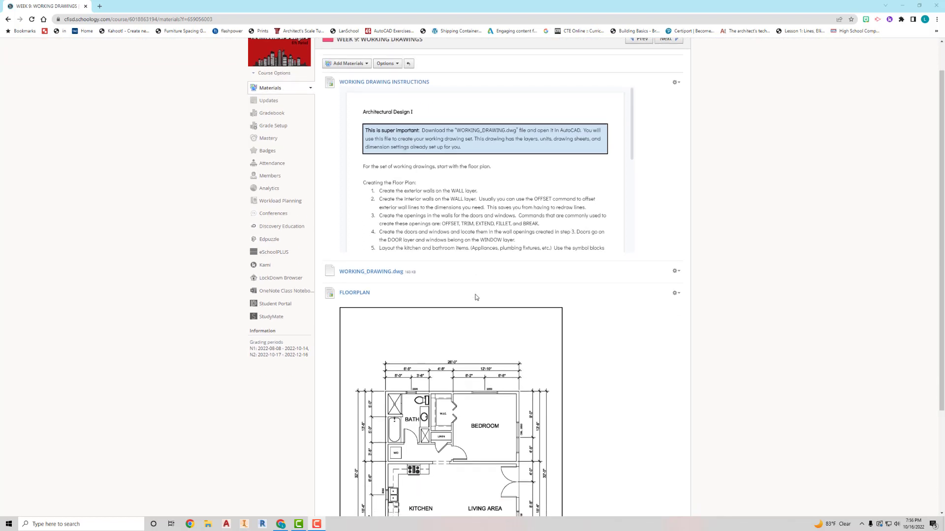
scroll(476, 297, down, 1)
scroll(475, 297, down, 1)
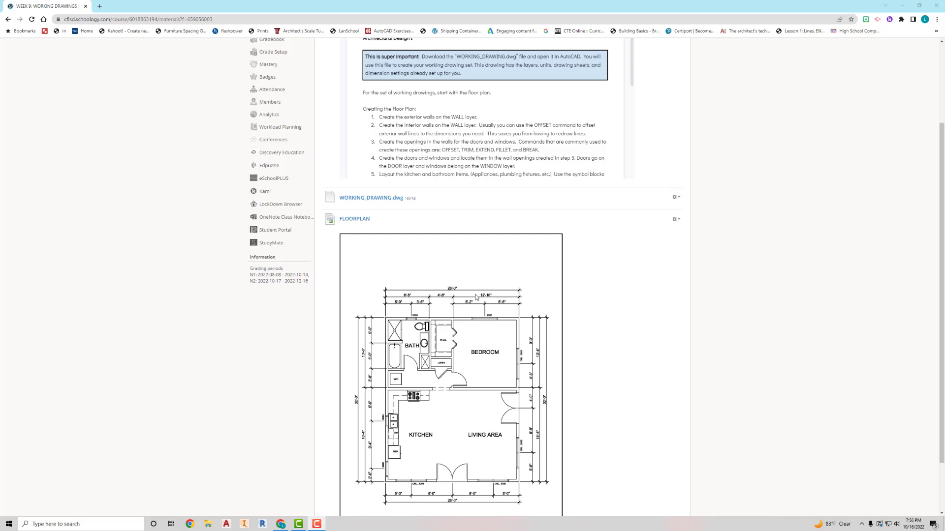
Step: Download WORKING_DRAWING.dwg from its Schoology page and show it in the Downloads folder
click(384, 199)
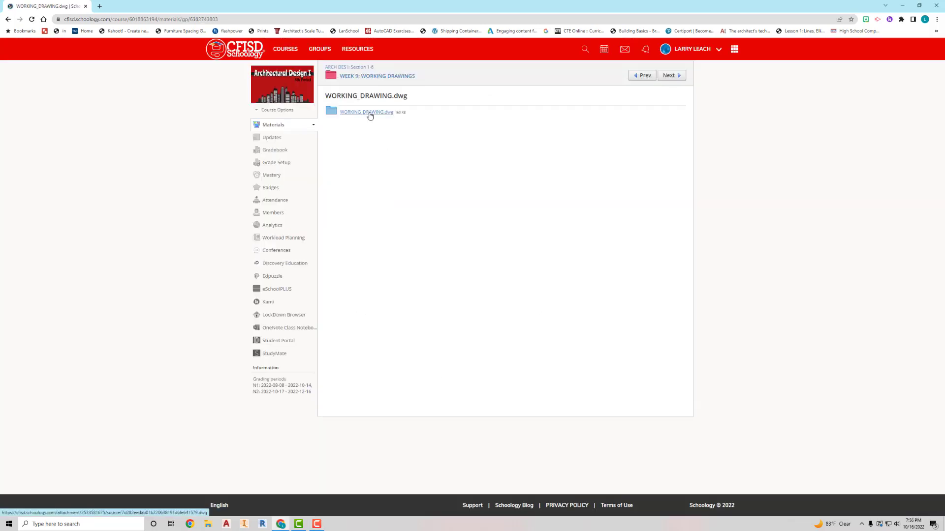
click(370, 112)
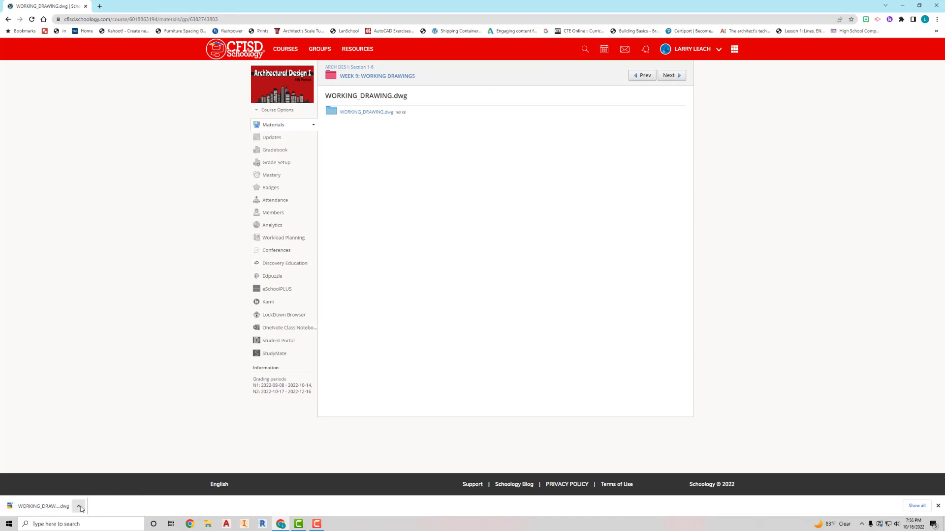
click(80, 506)
click(98, 485)
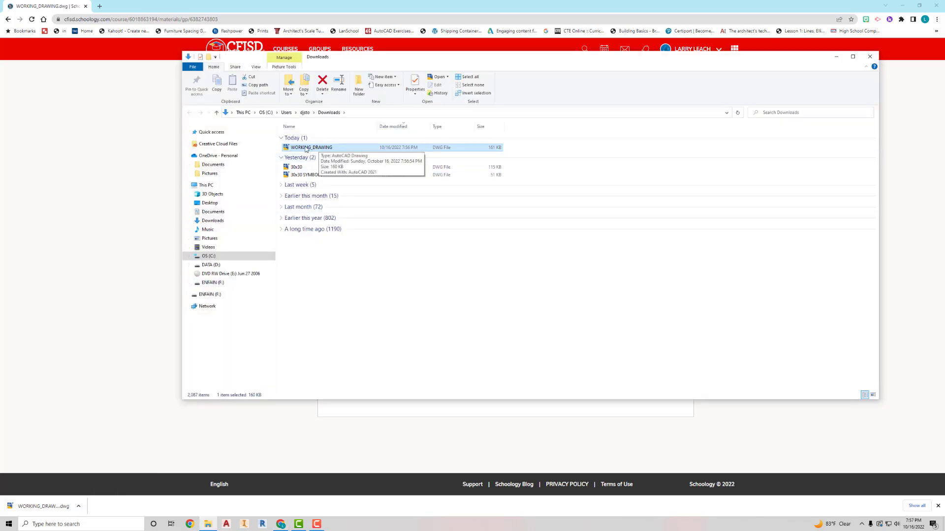
Step: Open WORKING_DRAWING.dwg from File Explorer with the AutoCAD Application
right_click(316, 151)
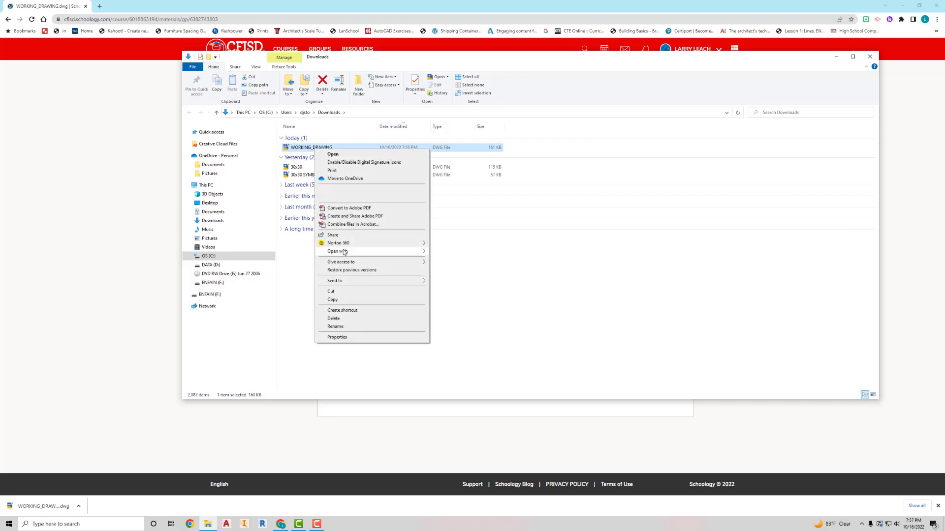
mouse_move(343, 254)
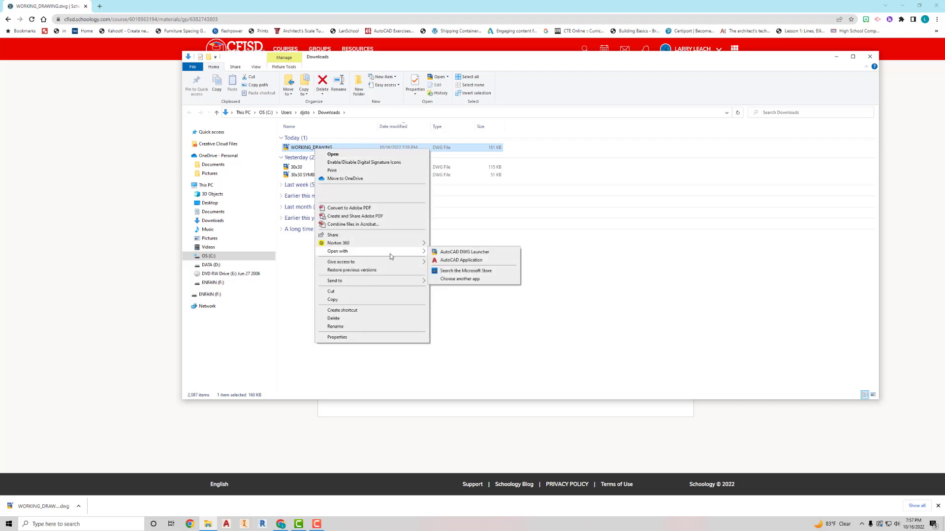
click(457, 260)
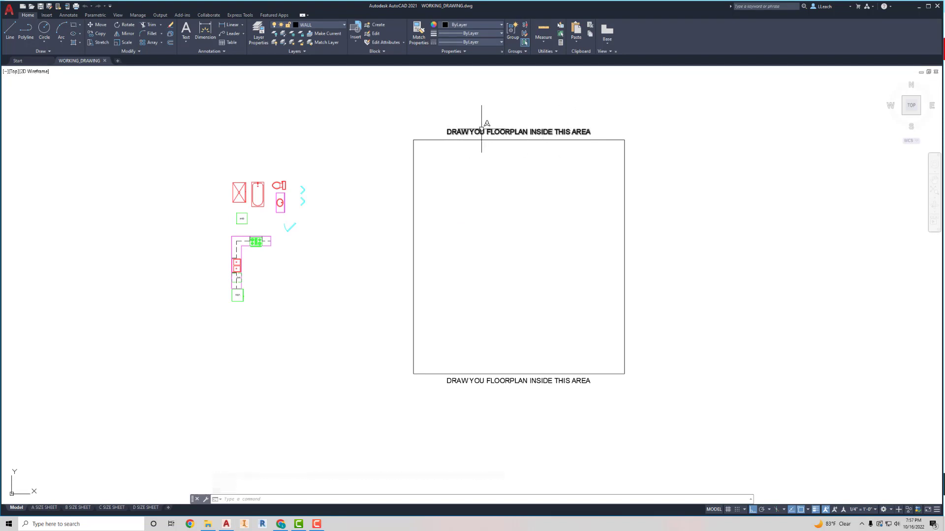
Step: Add the missing R to YOUR in both the top and bottom frame labels
double_click(484, 132)
click(484, 133)
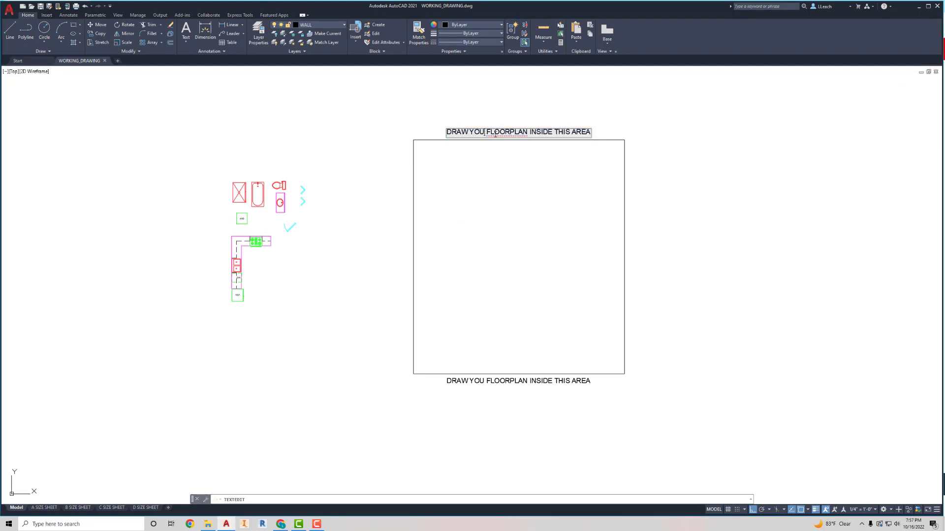
text(R)
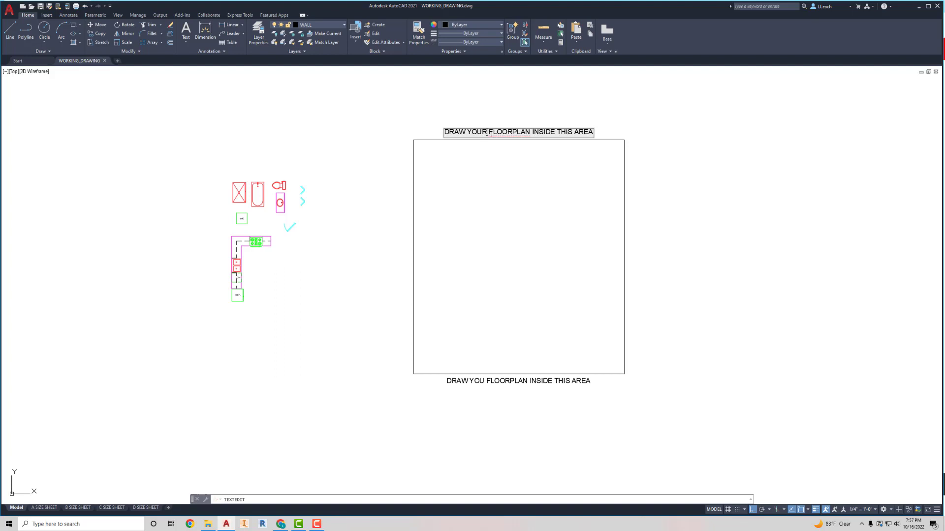
click(514, 389)
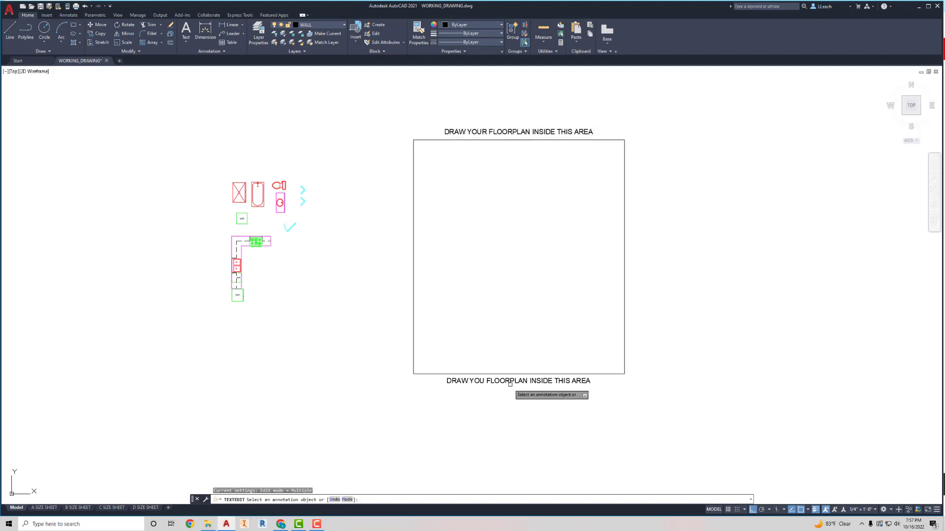
click(512, 384)
click(485, 382)
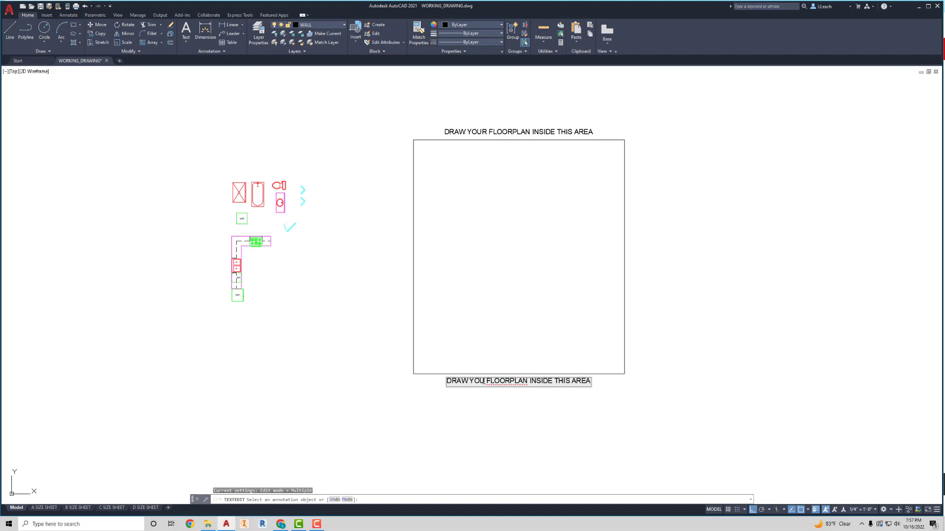
text(R)
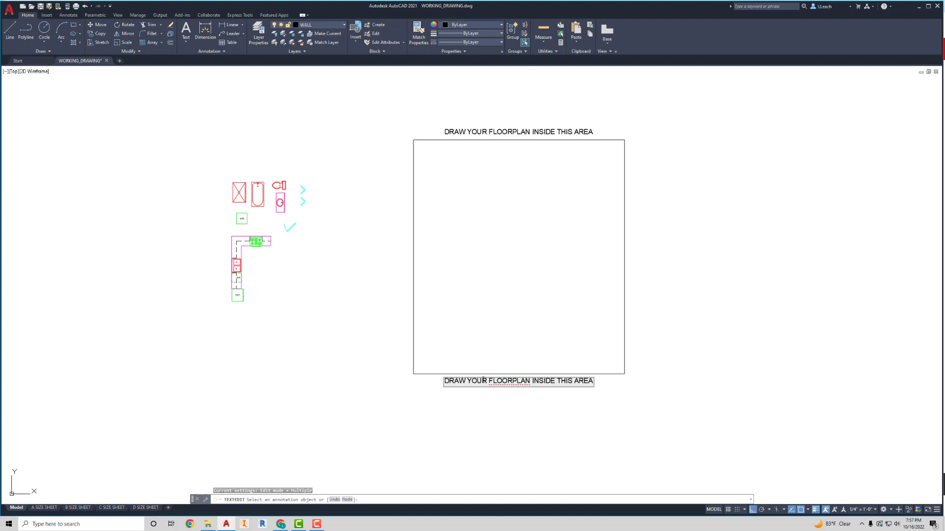
click(419, 318)
key(Escape)
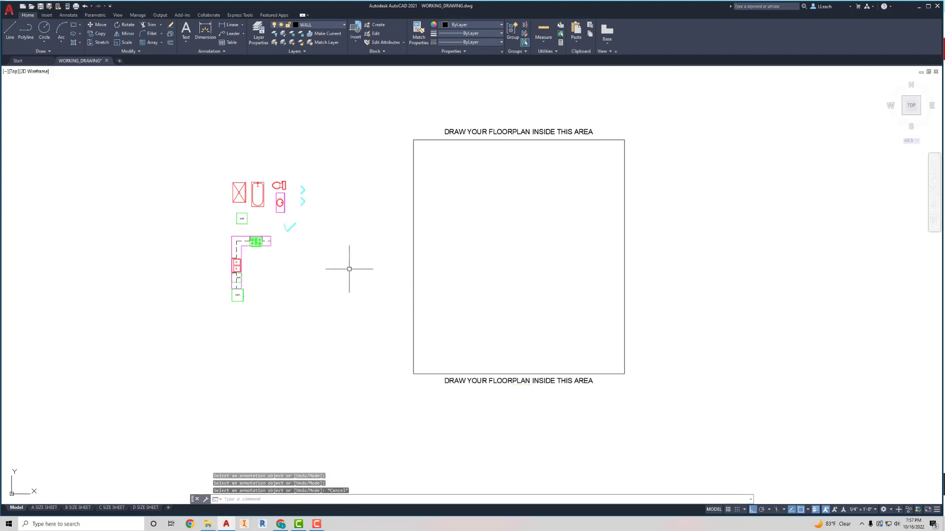
Step: Frame the floor plan area, review the layer list, then open Drawing Units with UN
middle_drag(348, 268, 350, 270)
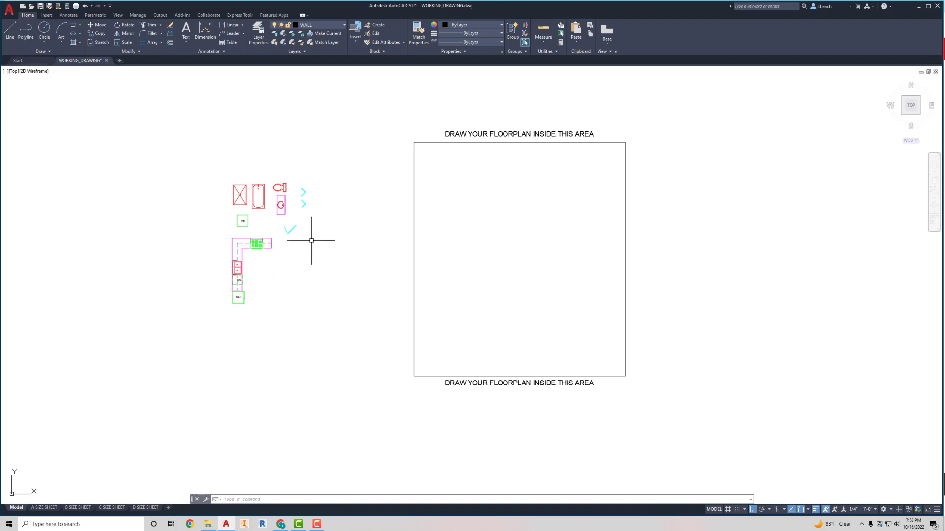
scroll(251, 196, up, 6)
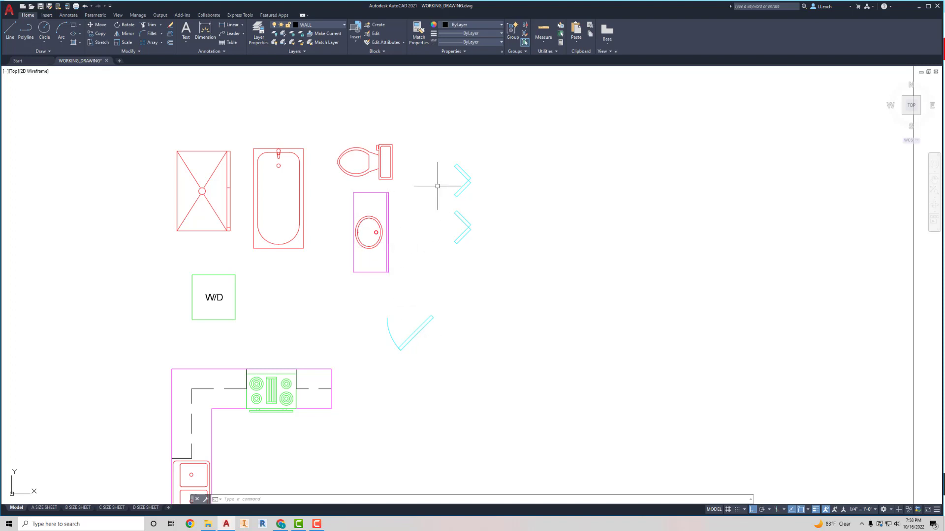
scroll(429, 286, down, 4)
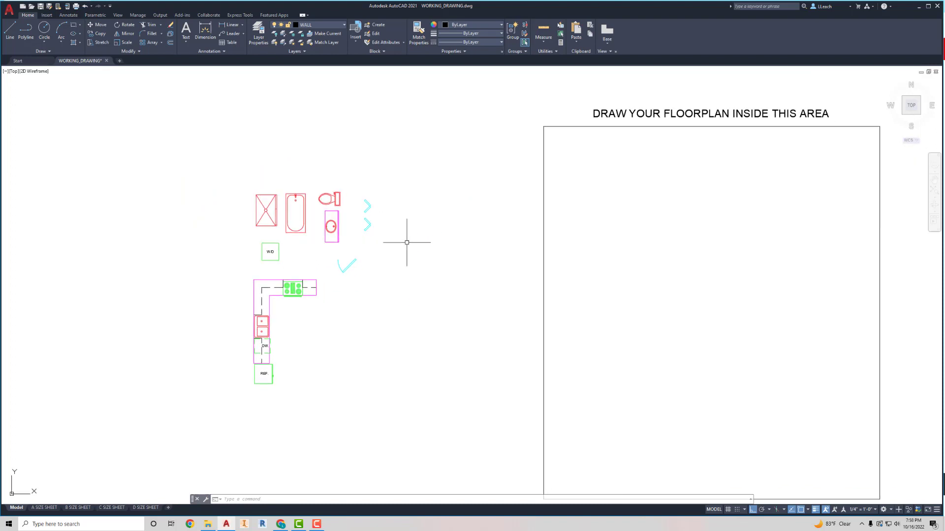
mouse_move(407, 246)
middle_down()
mouse_move(408, 232)
mouse_move(372, 221)
middle_up()
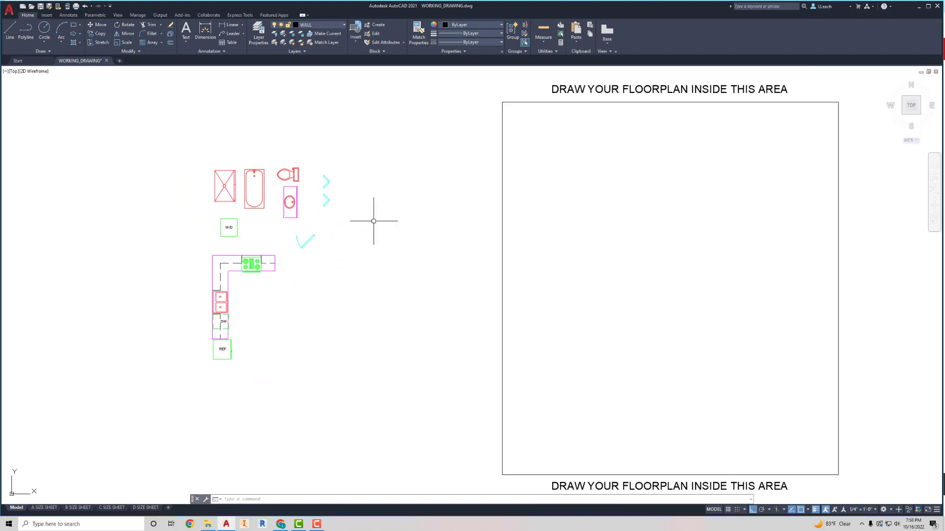
click(257, 35)
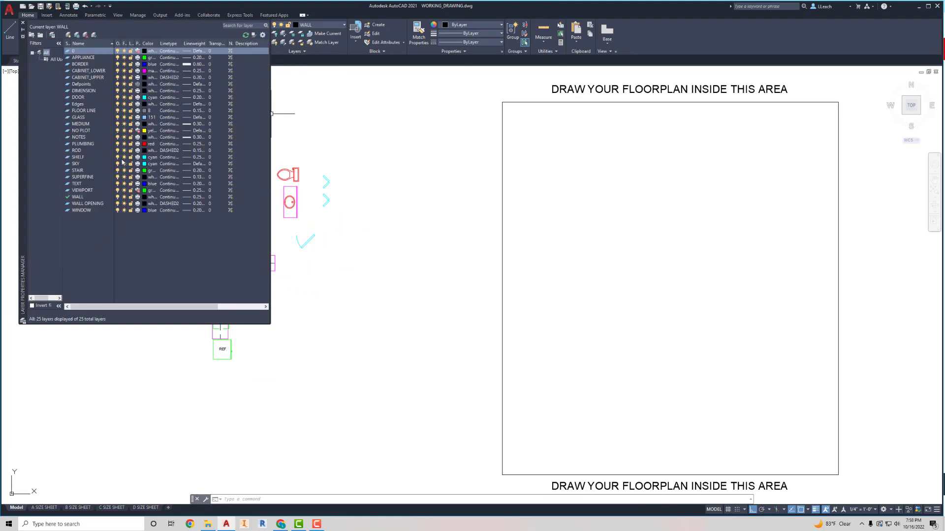
click(23, 23)
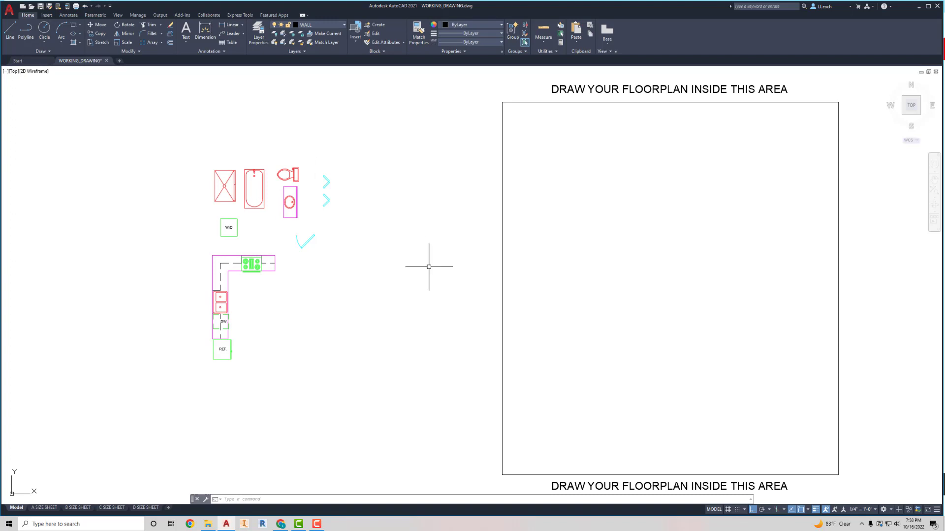
text(units)
key(Return)
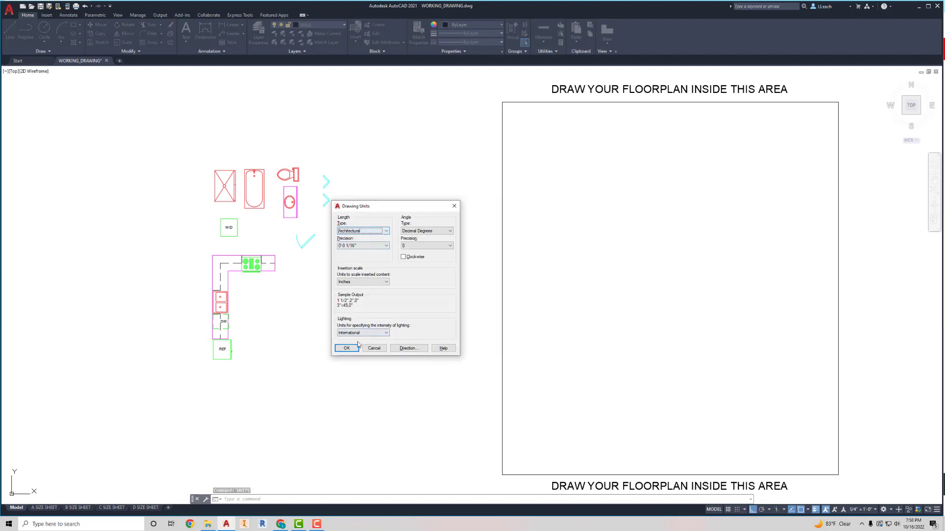
Step: Accept the Architectural, inch-based unit settings and switch to the C SIZE SHEET layout
click(346, 348)
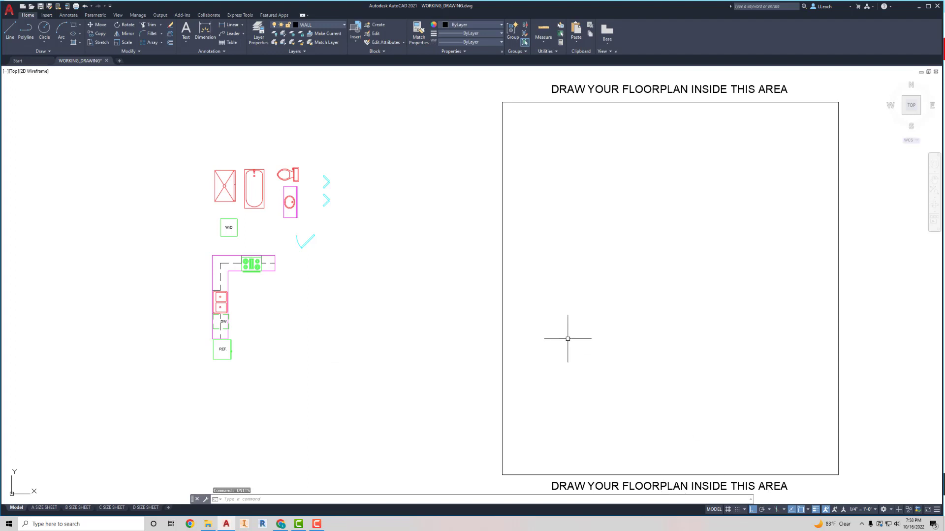
middle_drag(483, 290, 400, 276)
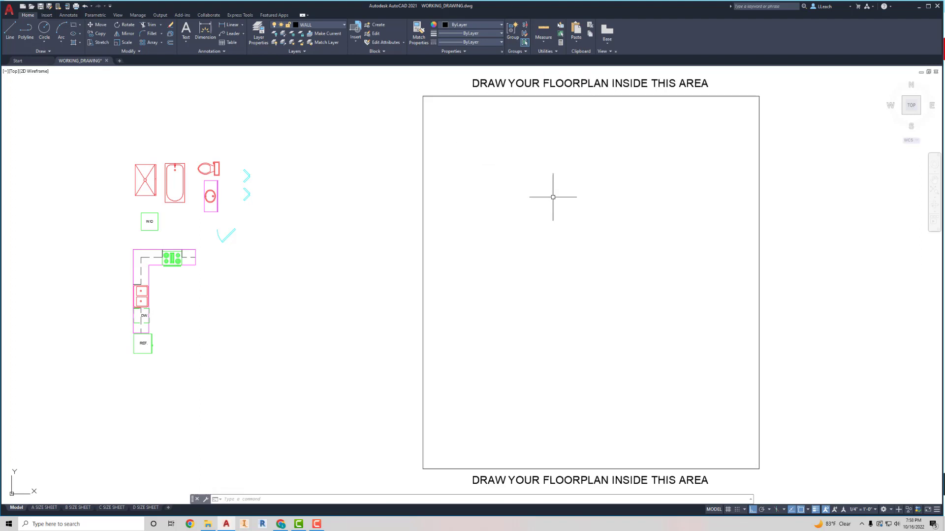
mouse_move(553, 197)
middle_down()
mouse_move(522, 190)
mouse_move(523, 205)
middle_up()
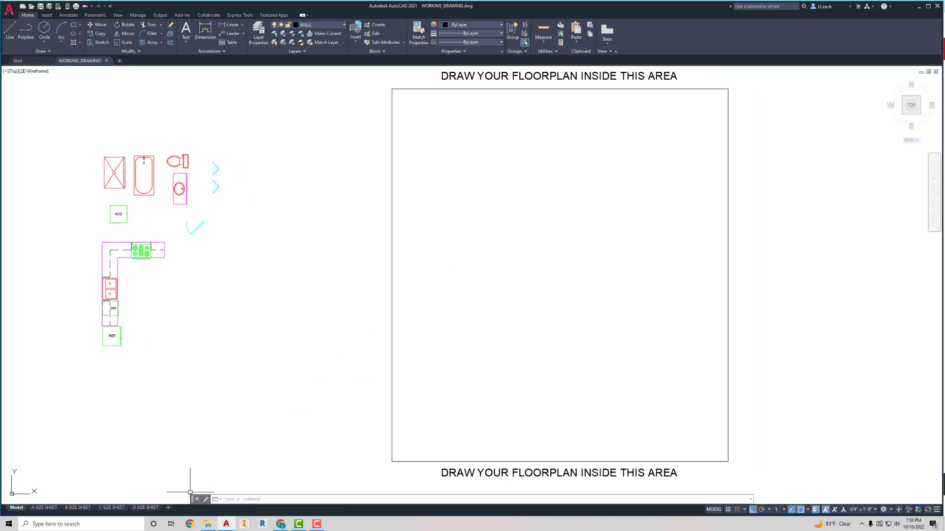
click(113, 508)
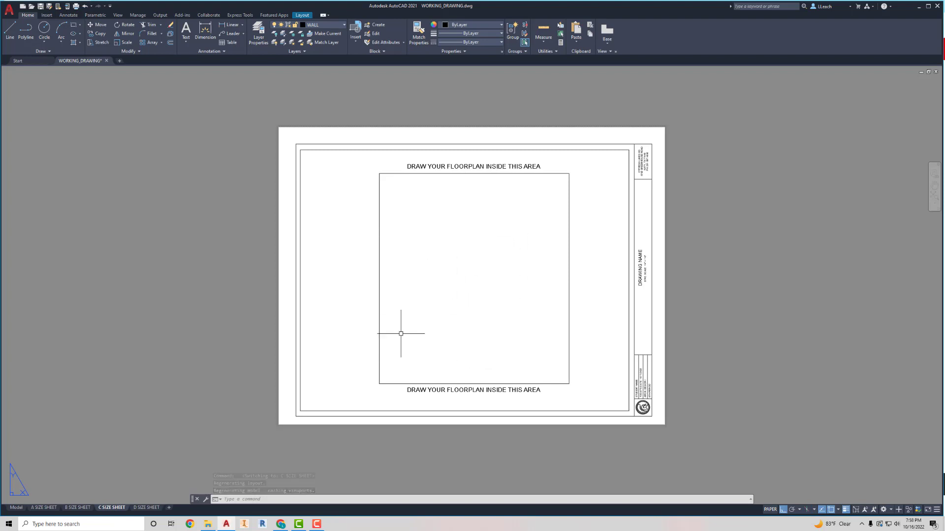
Step: Preview the B SIZE SHEET layout, then go back to the Model tab
click(78, 508)
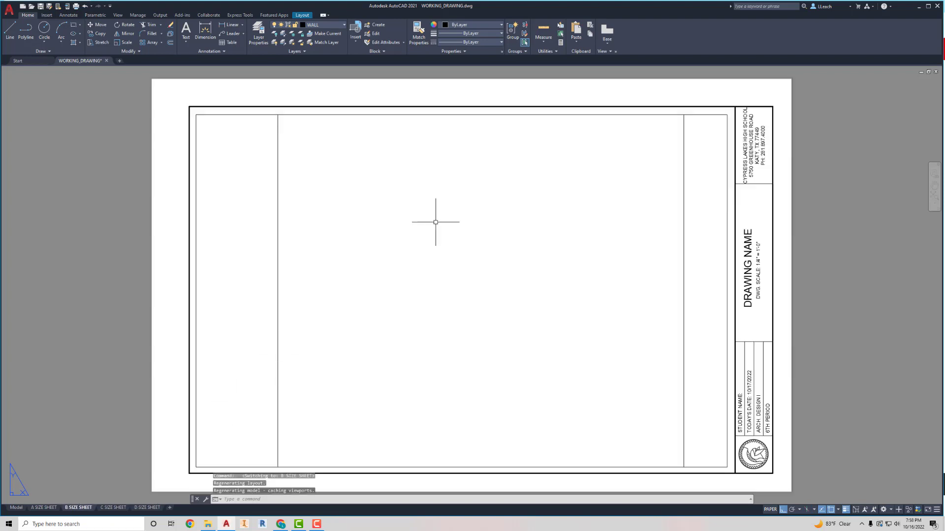
click(18, 508)
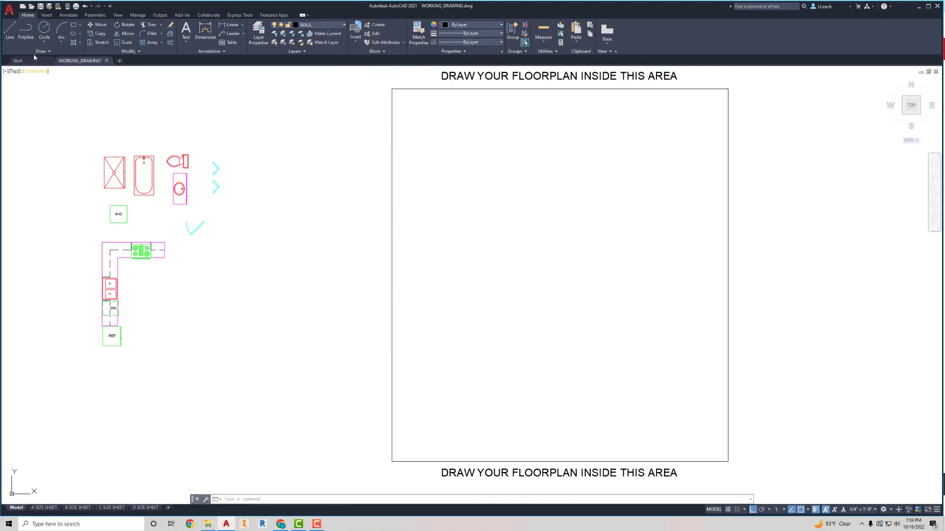
Step: Draw lines 26' right, 32' up and 26' left from a start corner, then close the rectangle
click(13, 42)
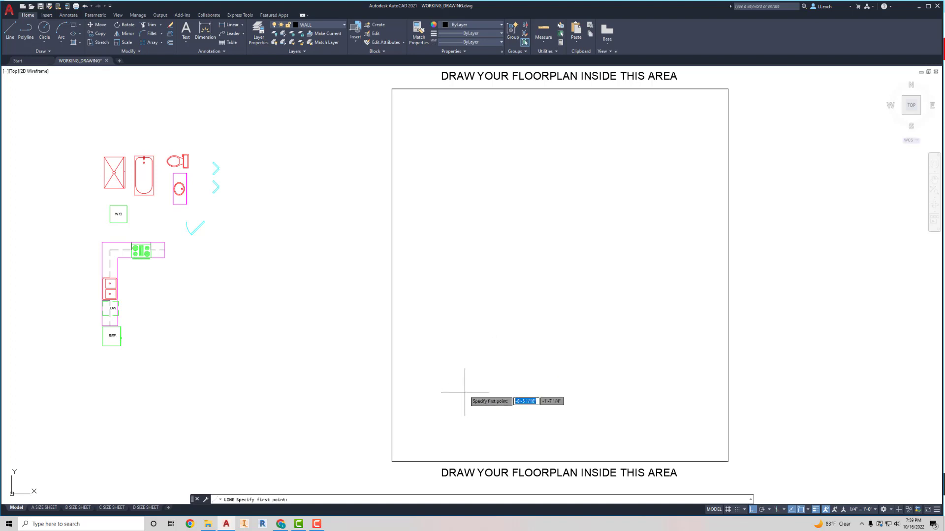
click(463, 392)
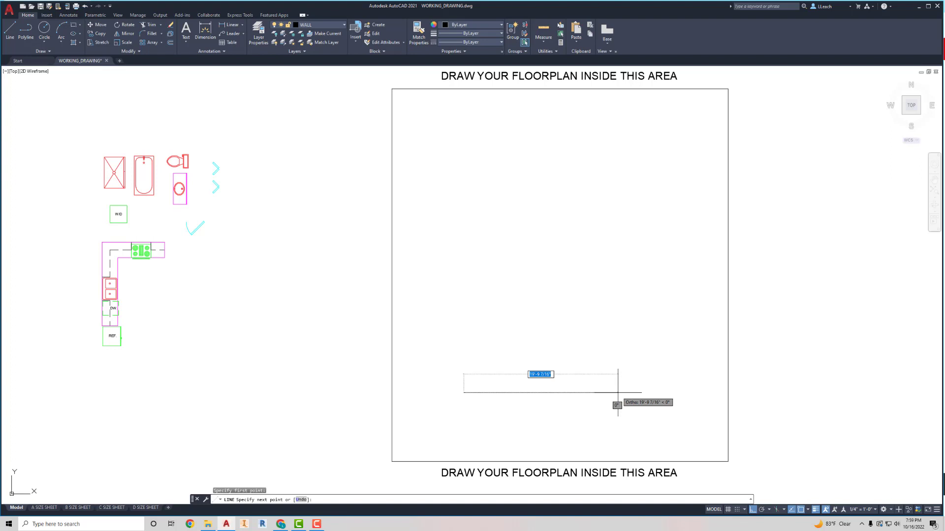
text(26)
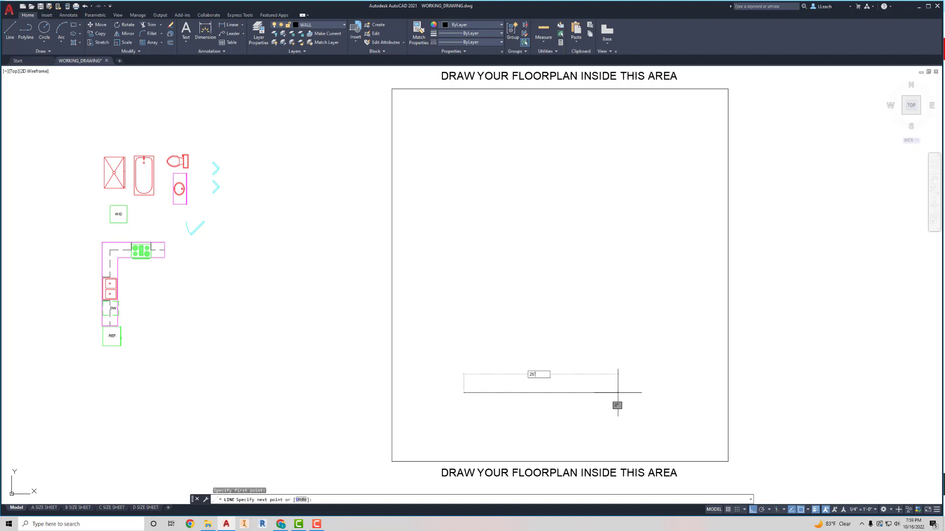
key(Return)
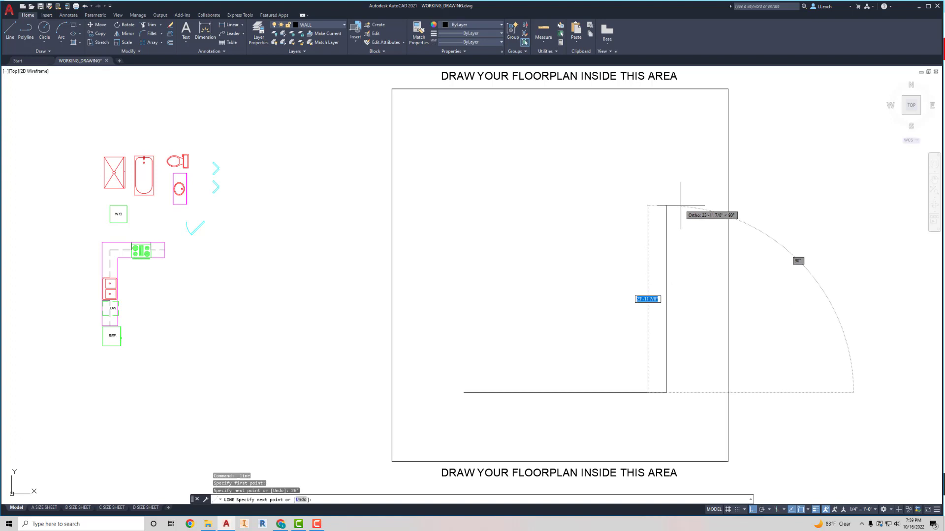
text(32)
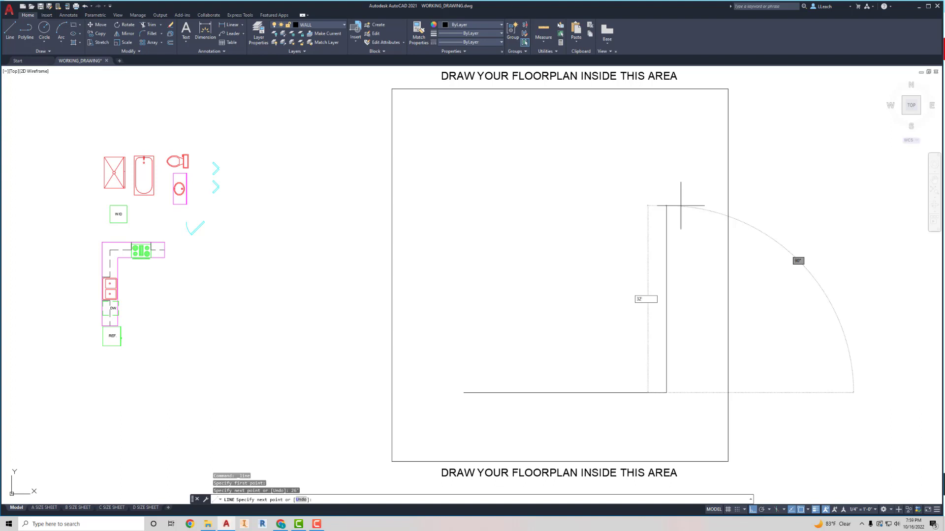
key(Return)
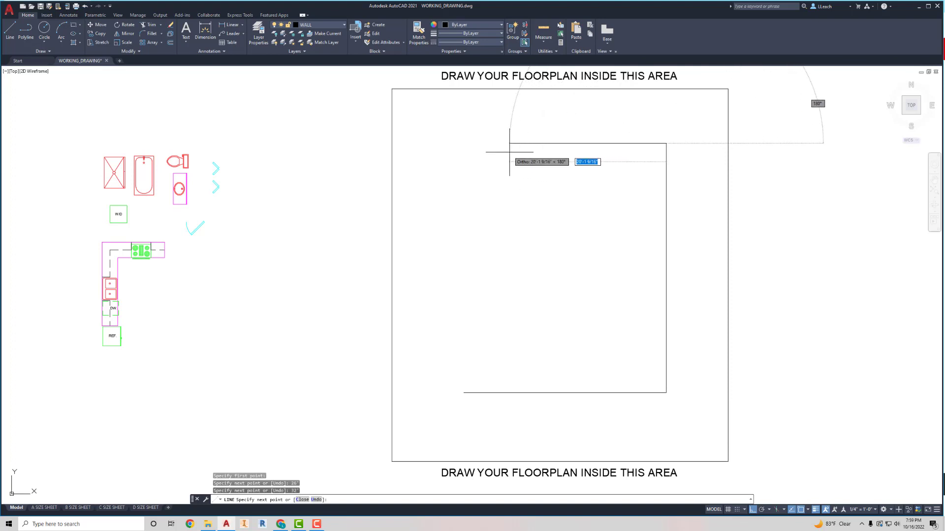
text(26)
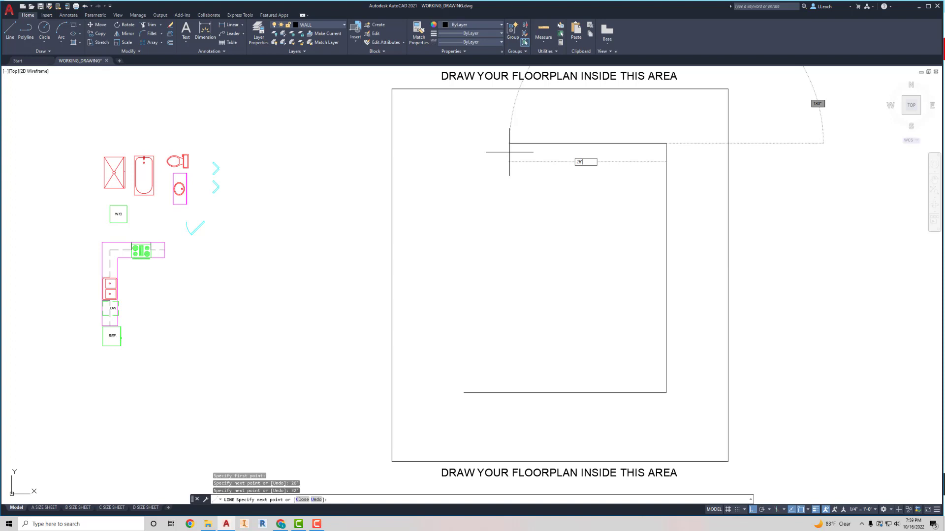
key(Return)
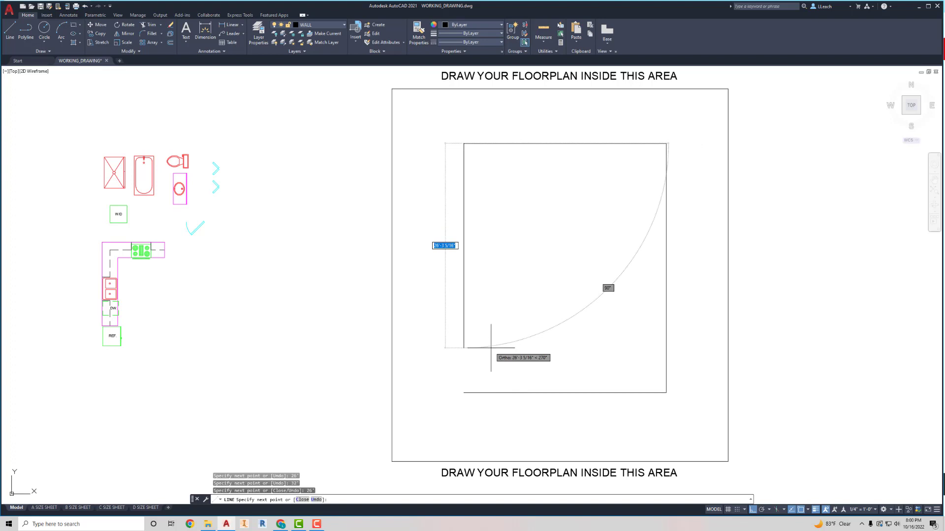
text(c)
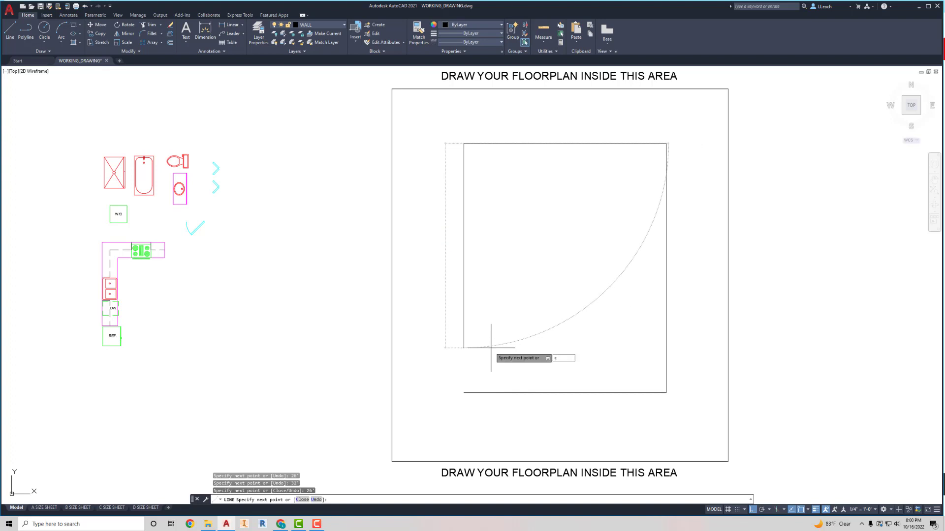
key(Return)
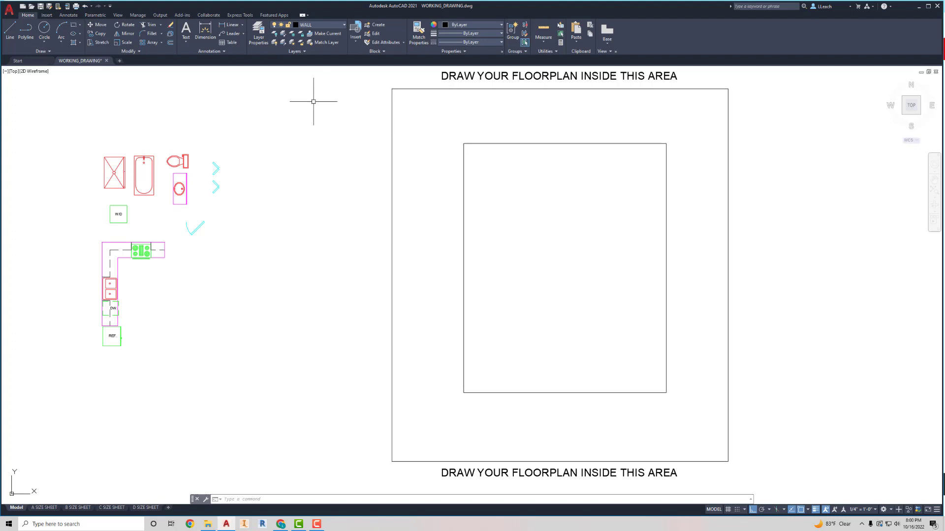
Step: Offset the left, top, right and bottom edges inward by 6 to form inner wall lines
click(170, 43)
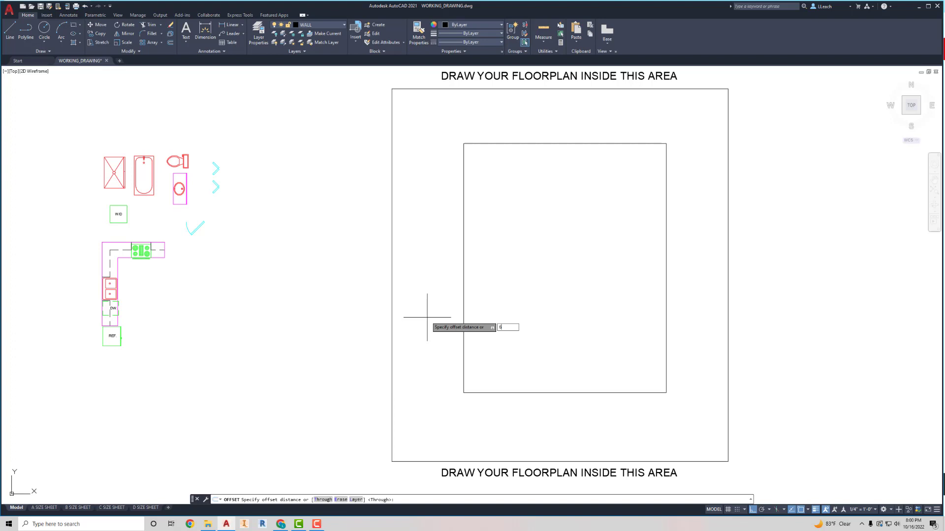
key(Return)
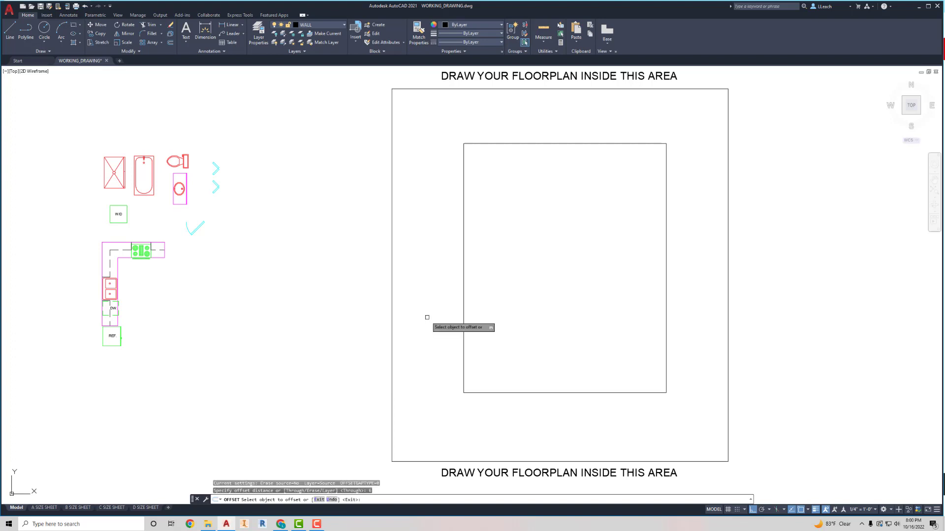
click(464, 268)
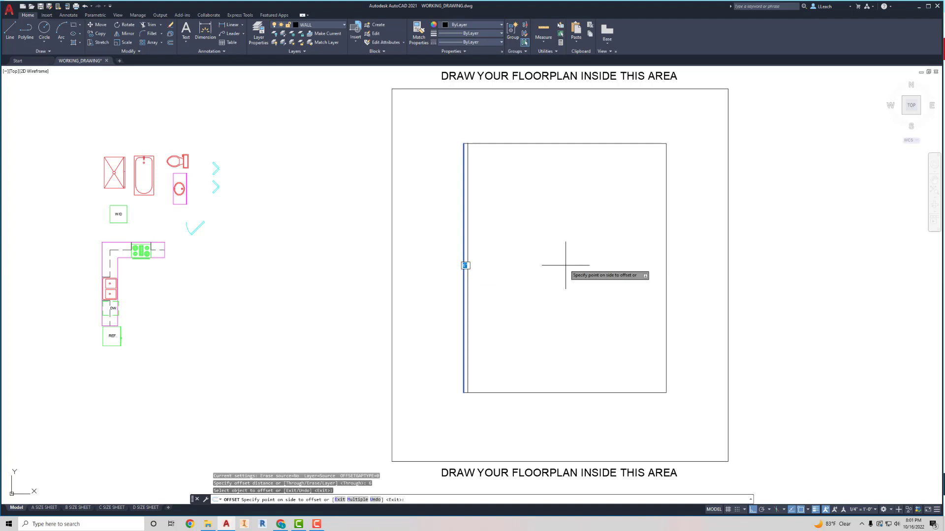
click(565, 265)
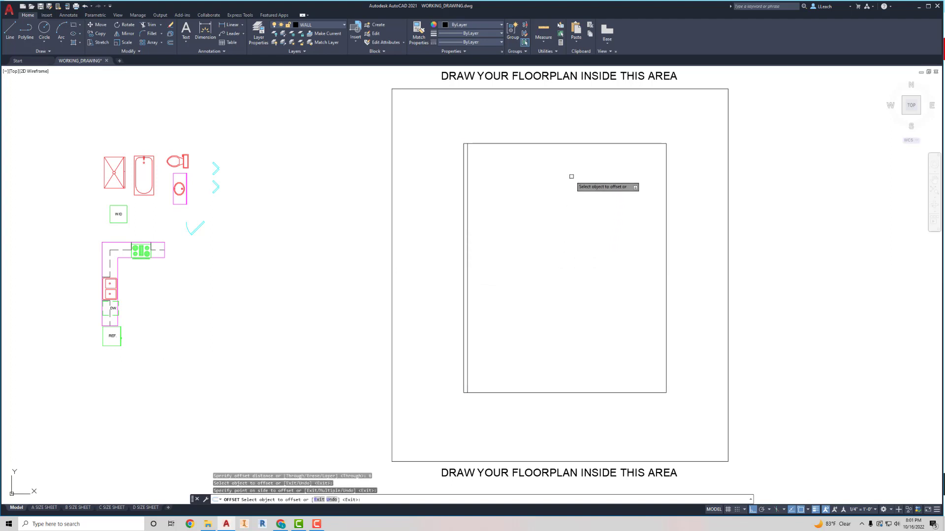
click(554, 144)
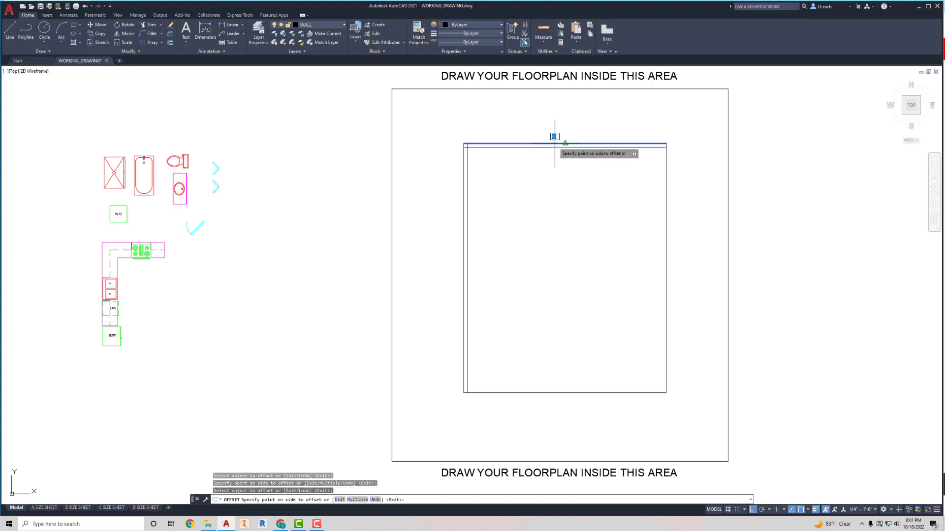
click(561, 184)
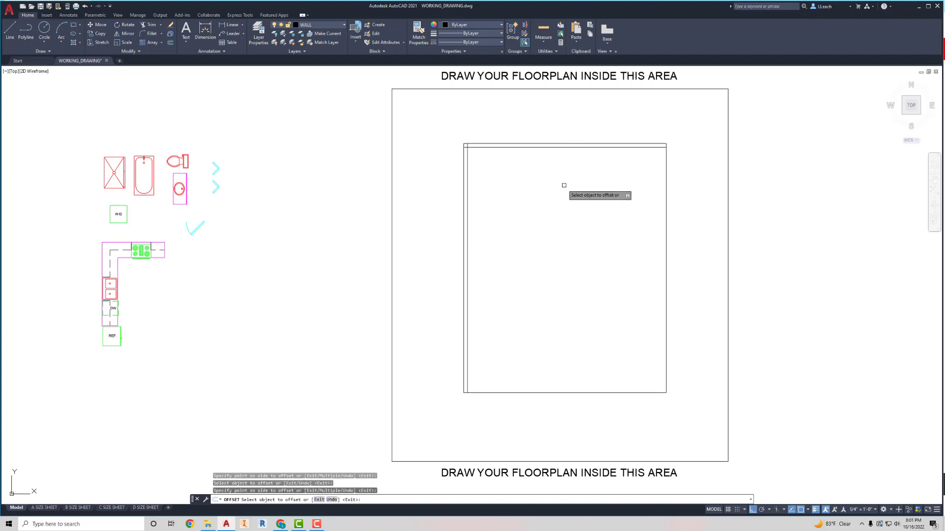
click(664, 208)
click(616, 209)
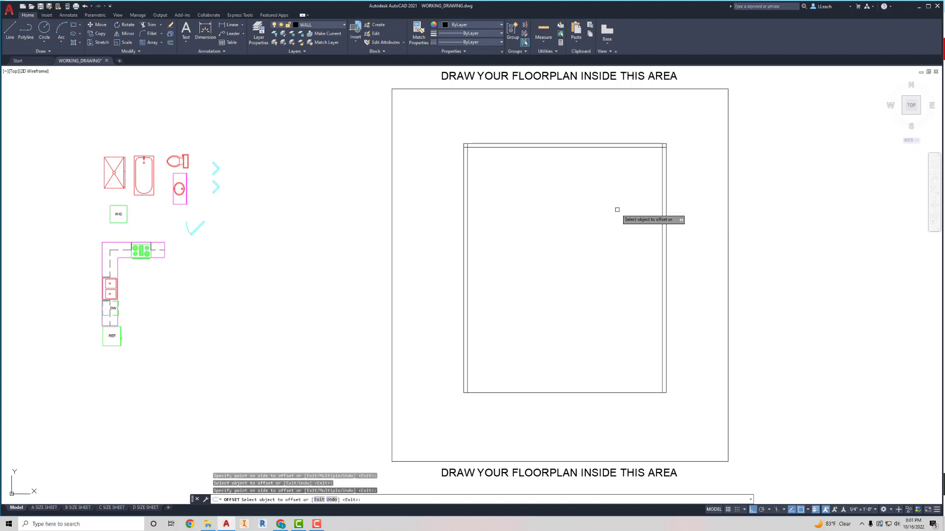
click(581, 392)
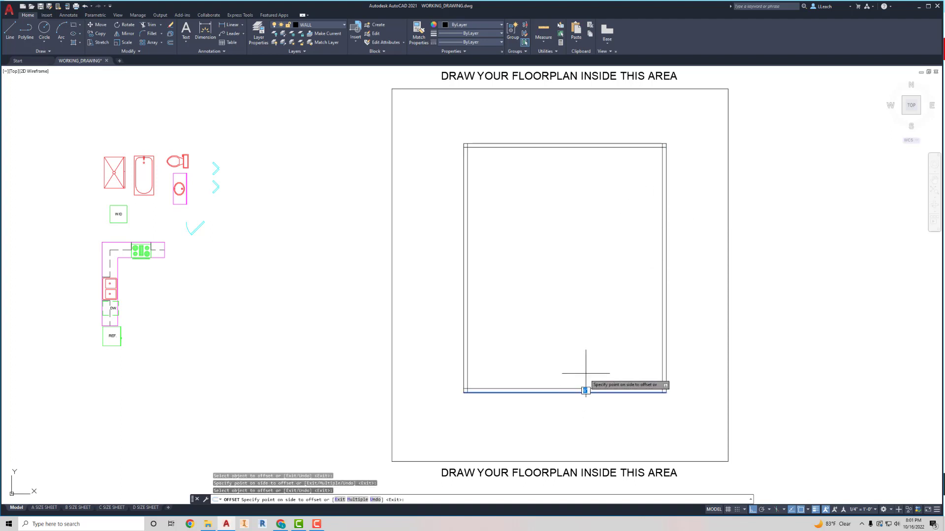
click(581, 347)
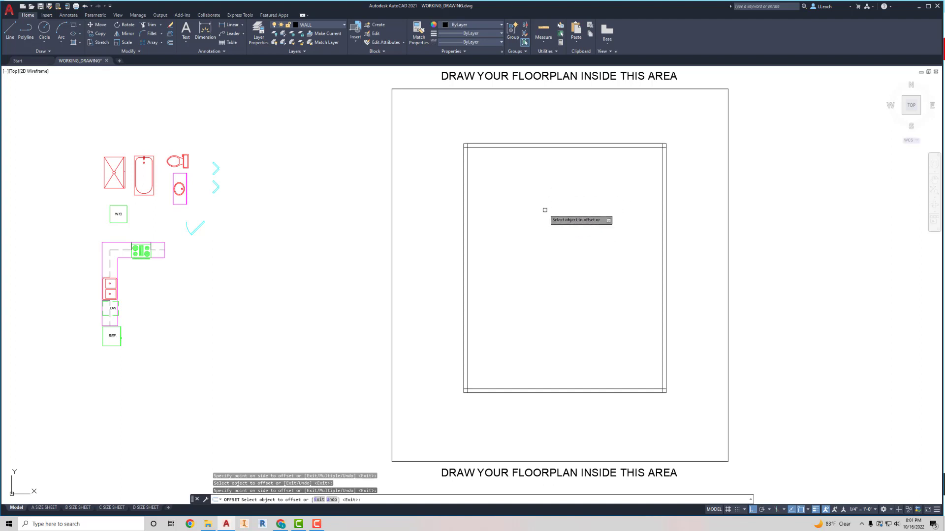
Step: End Offset and zoom in on the top-left corner where the inner wall lines cross
key(Escape)
scroll(465, 133, up, 4)
middle_drag(464, 132, 466, 169)
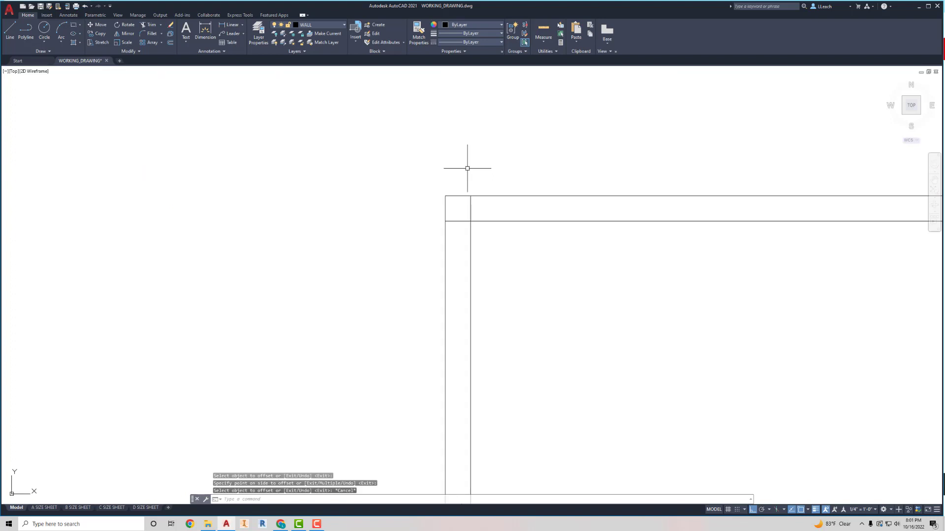
scroll(512, 217, down, 5)
scroll(489, 173, down, 2)
middle_drag(555, 218, 429, 149)
scroll(486, 183, up, 4)
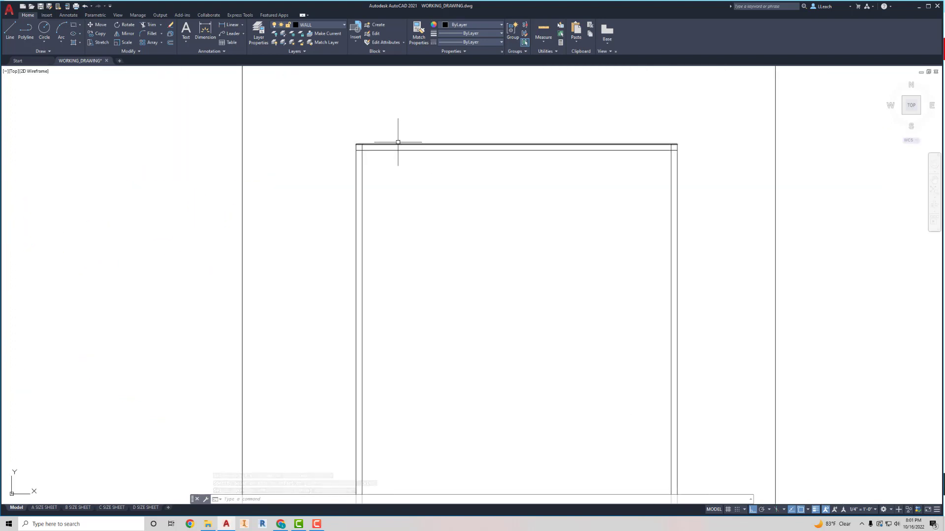
scroll(387, 135, up, 2)
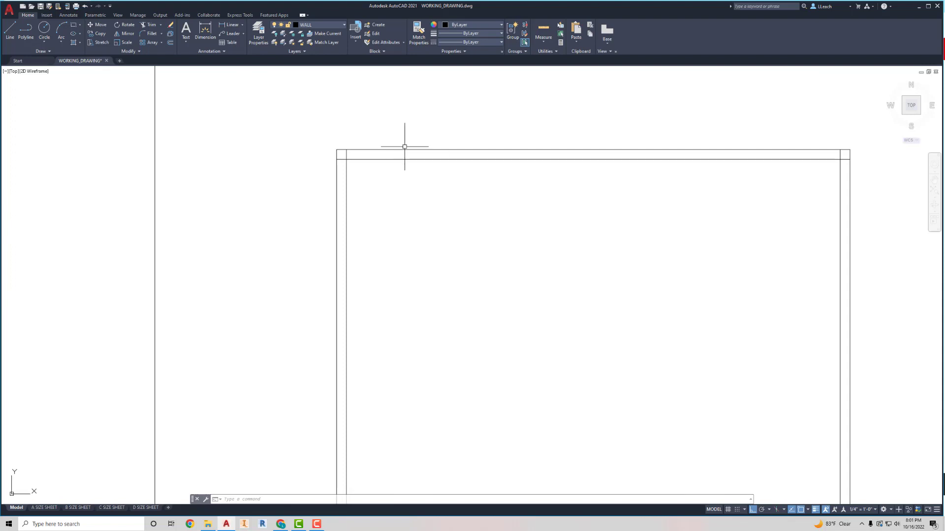
Step: Fillet the inner wall lines at the top-left and top-right corners
click(152, 34)
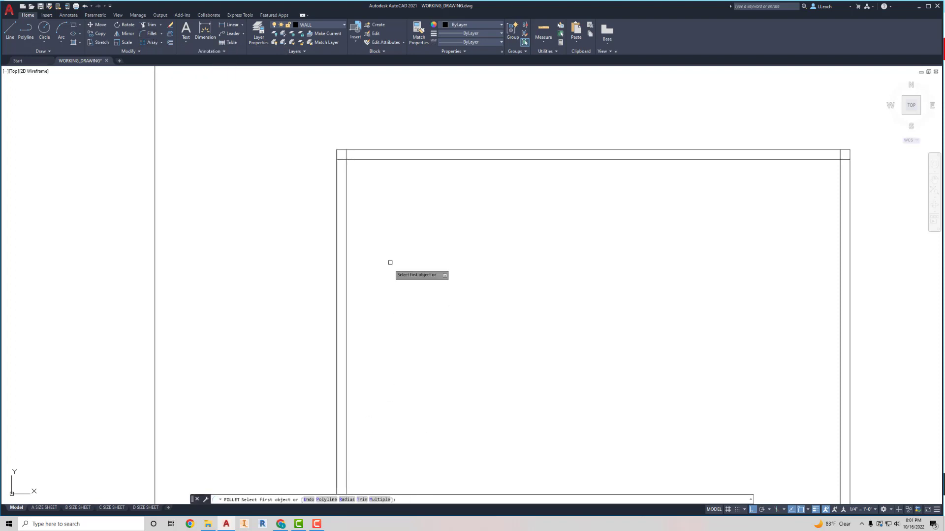
click(347, 176)
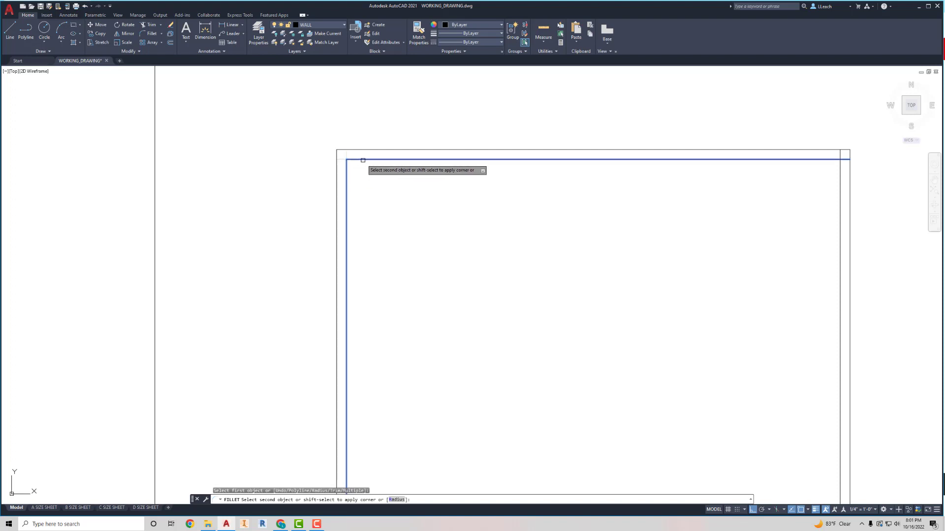
click(363, 160)
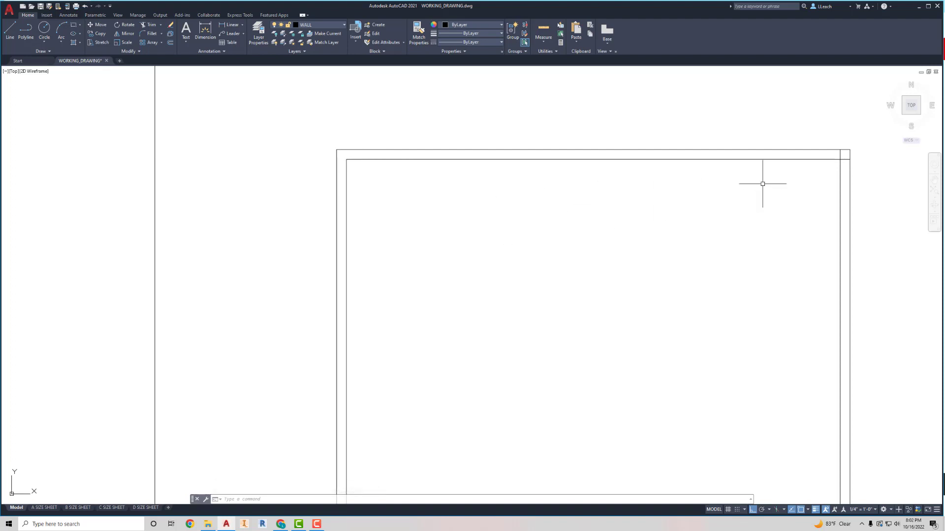
text(f)
key(Return)
click(794, 160)
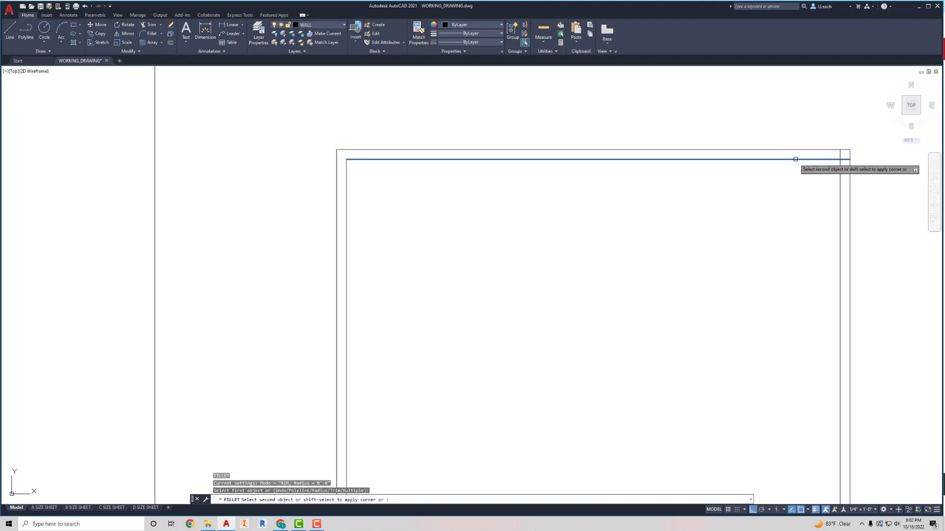
click(839, 188)
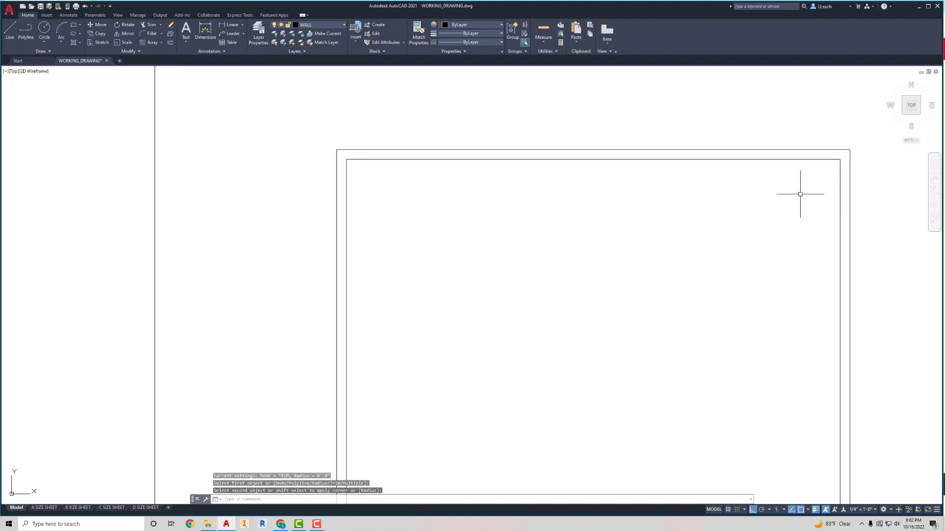
Step: Fillet the inner wall lines at the bottom-right and bottom-left corners
scroll(781, 200, down, 3)
middle_drag(781, 200, 586, 204)
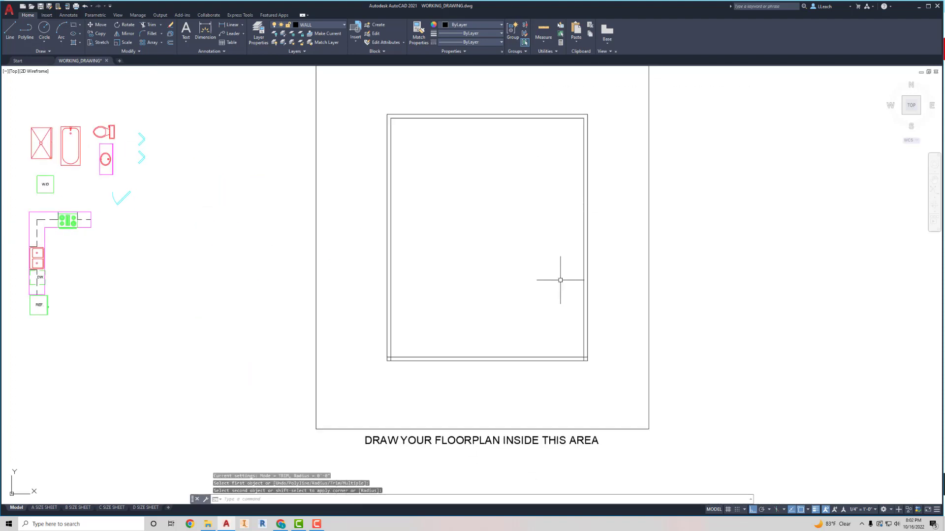
key(Return)
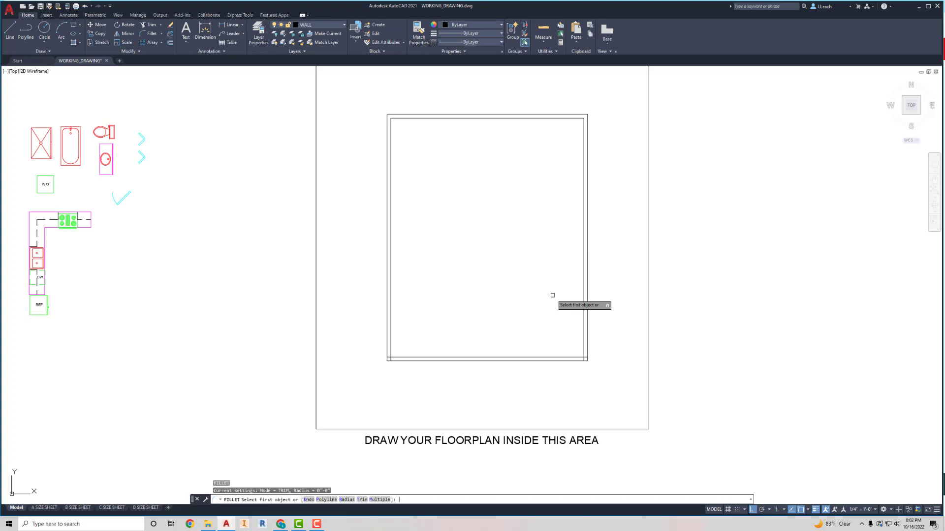
click(571, 356)
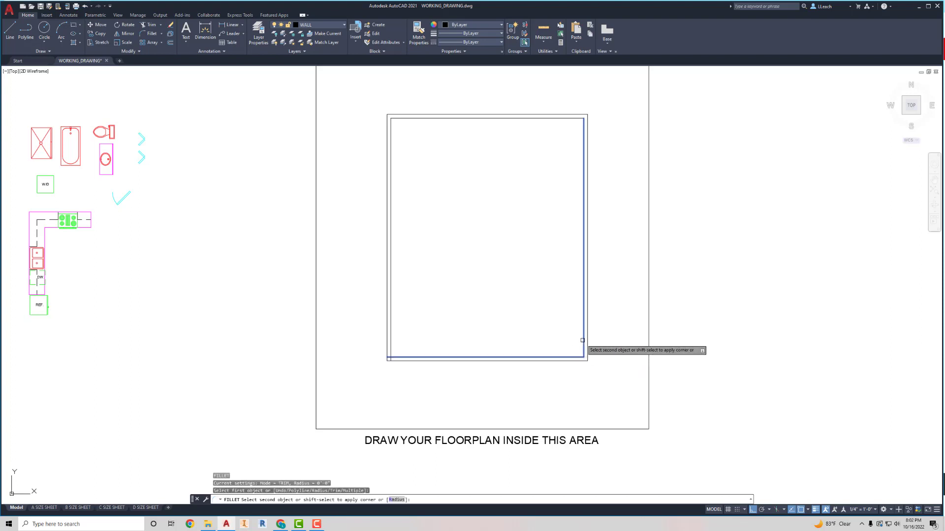
click(582, 340)
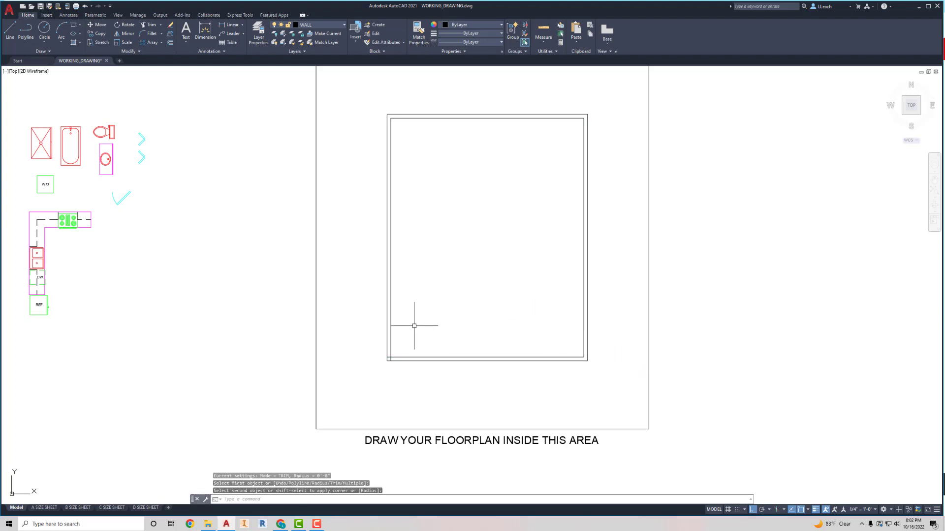
key(Return)
click(401, 357)
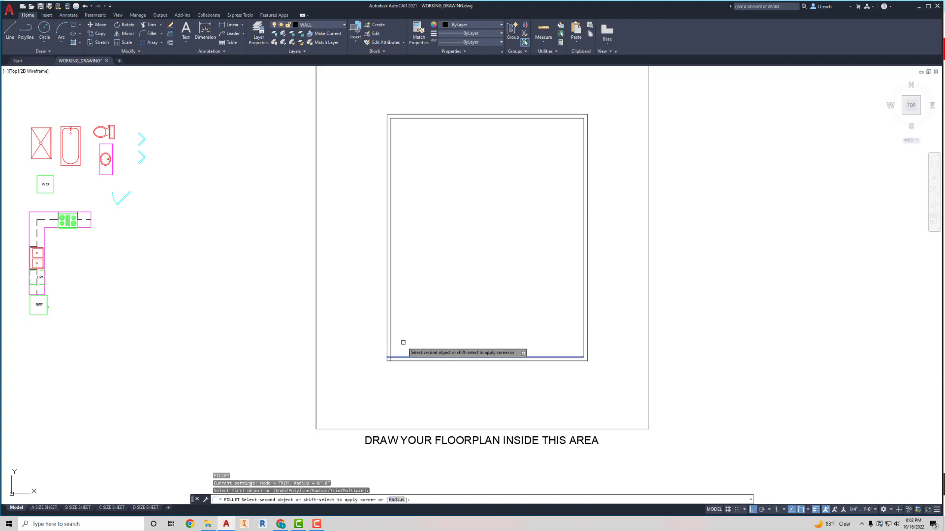
click(392, 332)
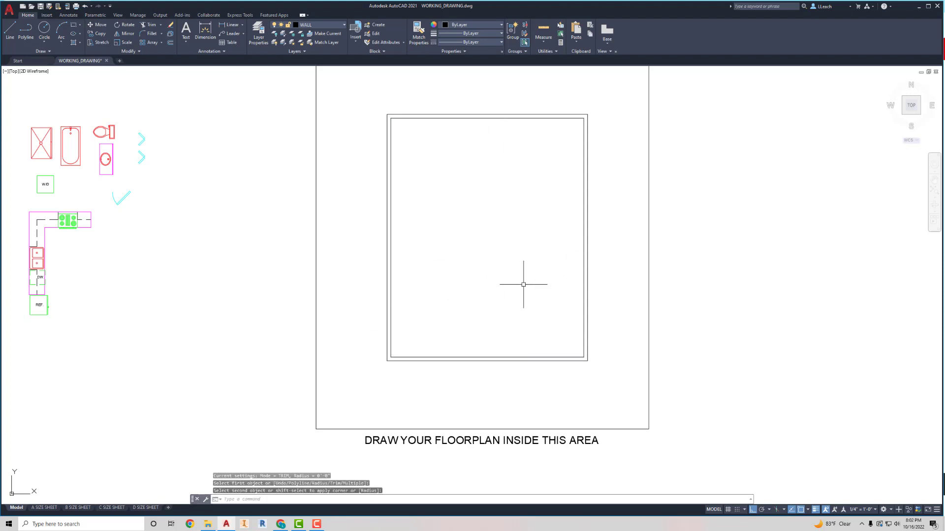
key(Escape)
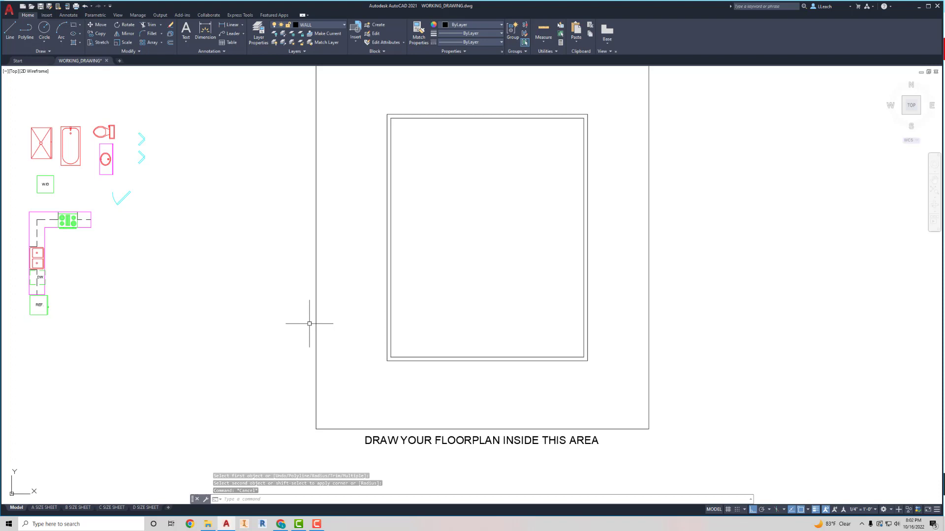
middle_drag(448, 236, 442, 255)
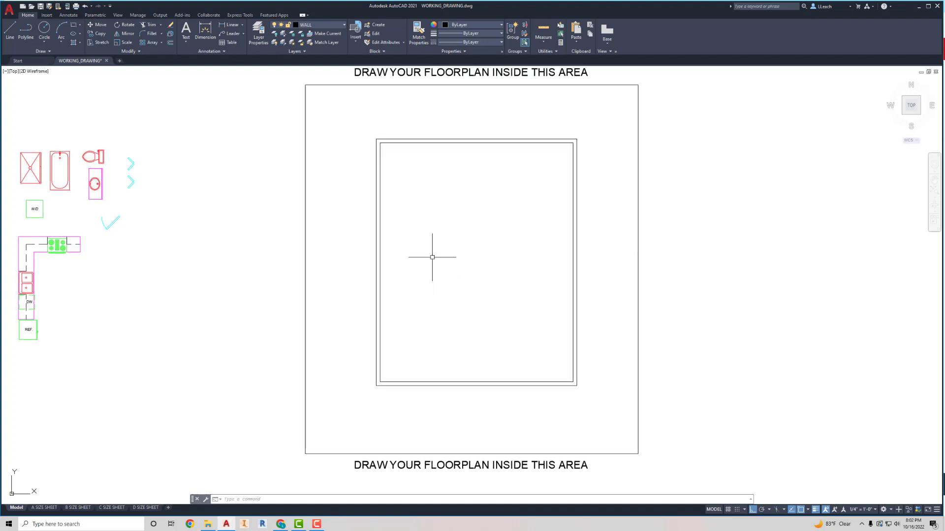
middle_drag(428, 210, 421, 217)
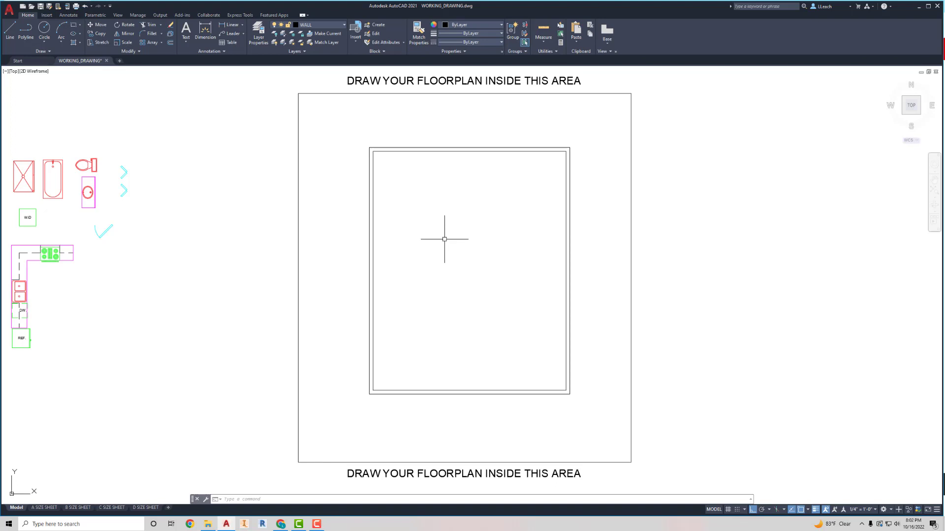
middle_drag(437, 229, 441, 227)
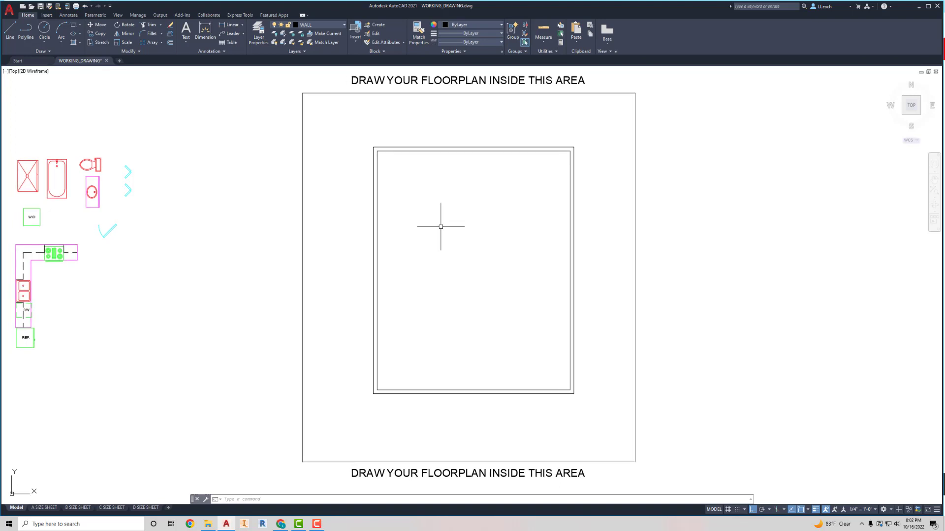